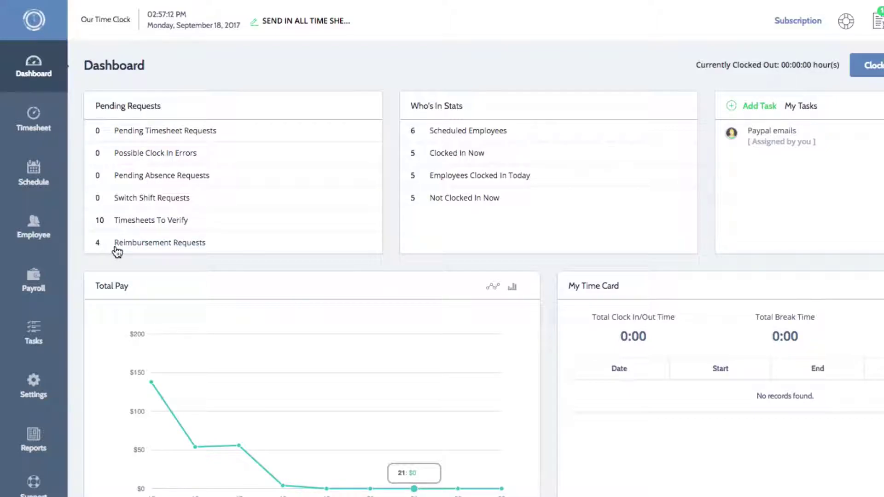
Step: Mark the $75.00 Office Equipment request dated 09/18/2017 as verified
{"action": "left_click", "coordinate": [139, 245]}
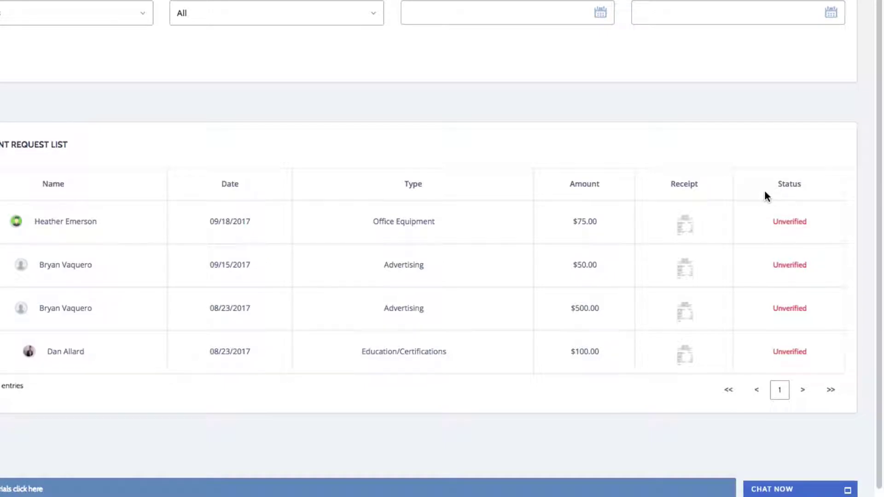
{"action": "left_click", "coordinate": [783, 221]}
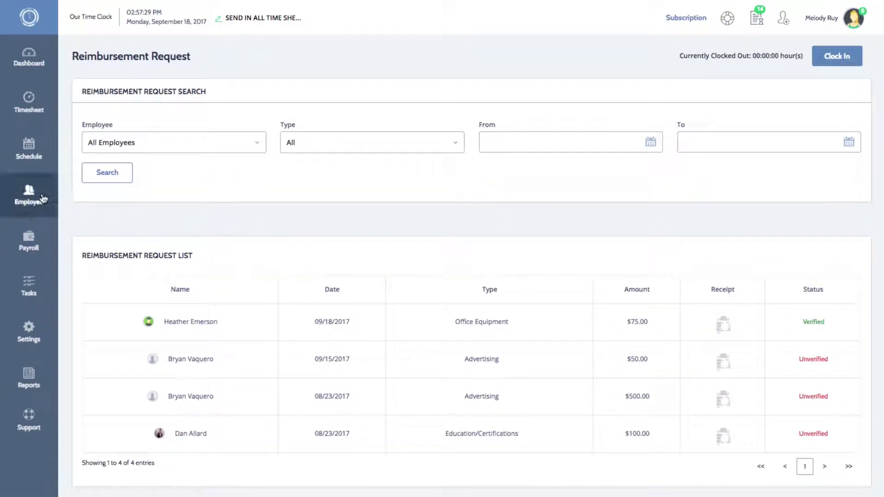
Step: Open a blank Add Reimbursement form from the Reimbursement tab of All Employee Settings
{"action": "left_click", "coordinate": [42, 199]}
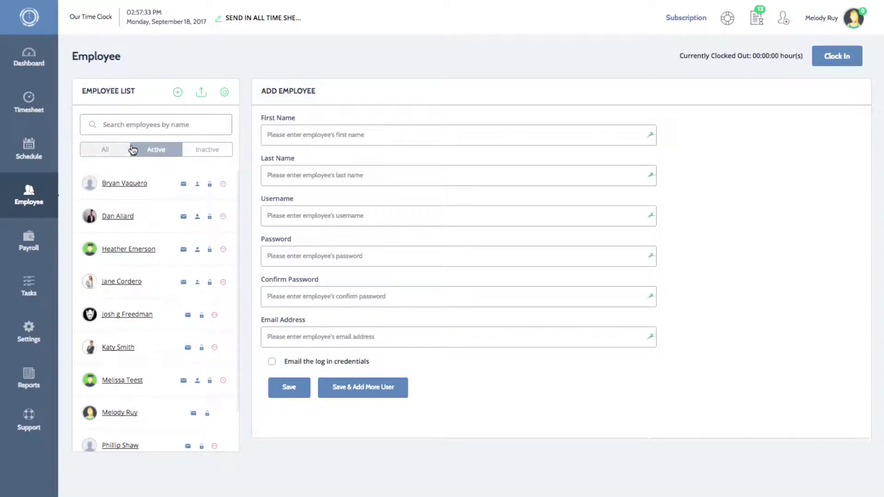
{"action": "left_click", "coordinate": [227, 96]}
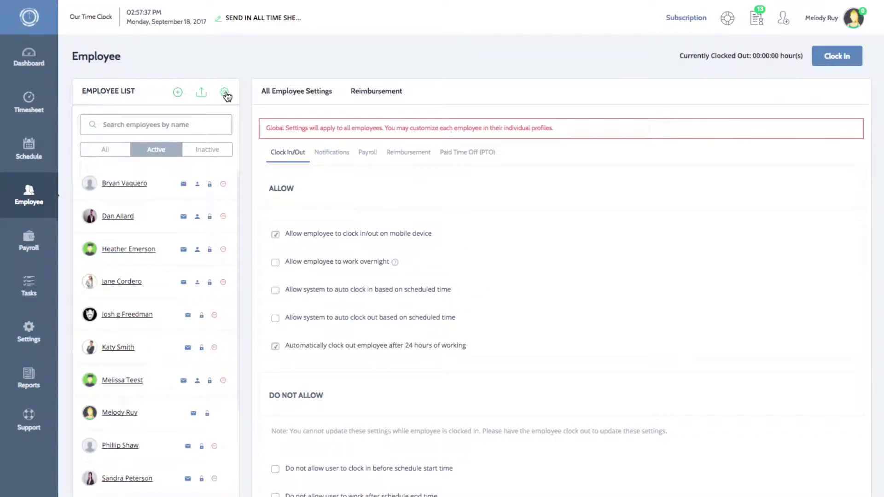
{"action": "left_click", "coordinate": [361, 97]}
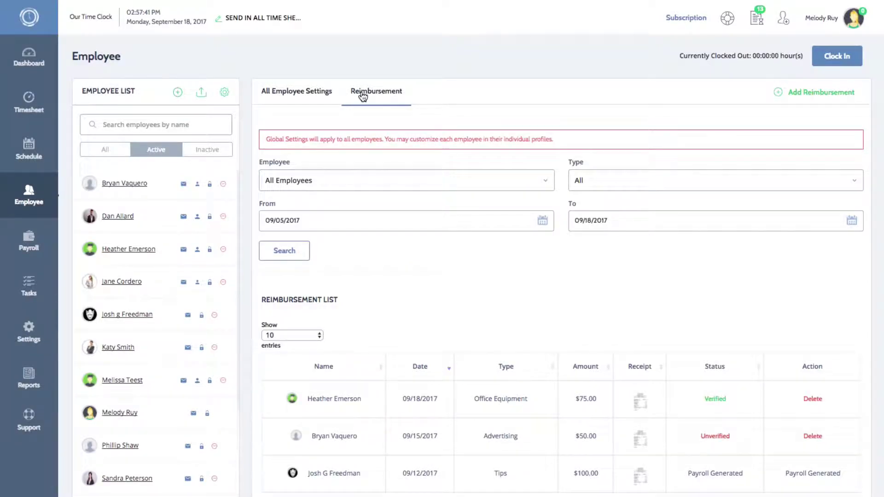
{"action": "left_click", "coordinate": [815, 92]}
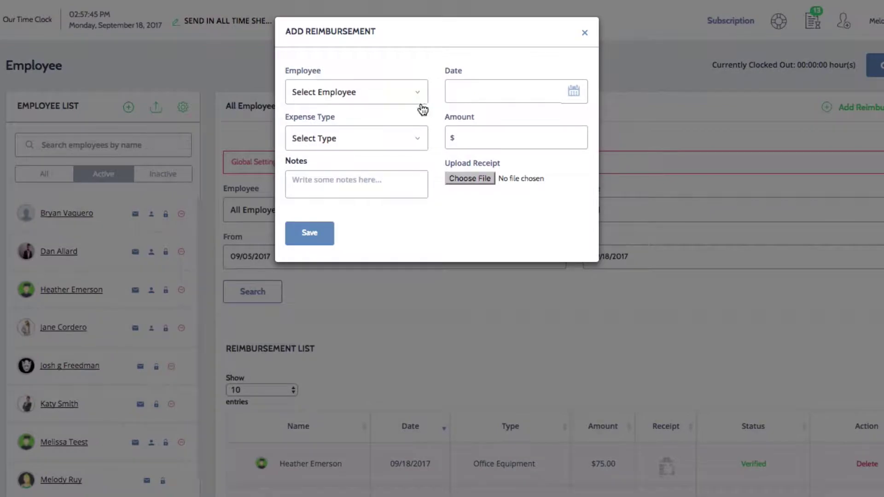
{"action": "left_click", "coordinate": [415, 90]}
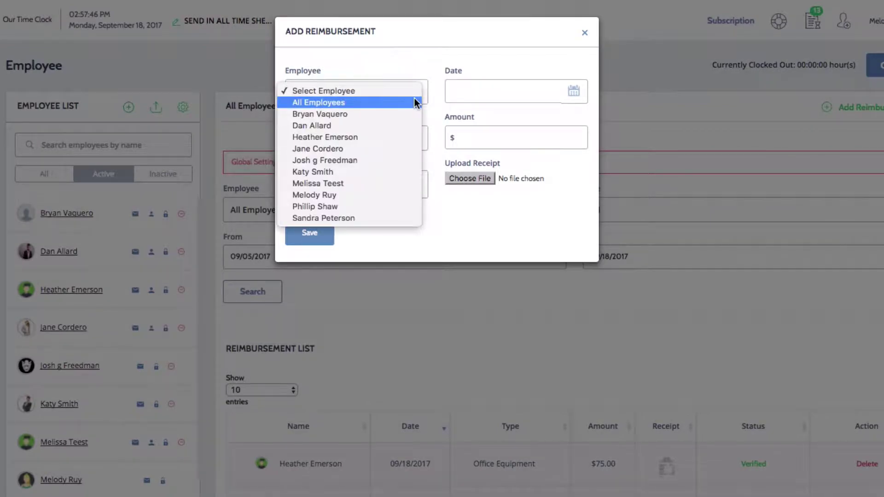
{"action": "left_click", "coordinate": [363, 196]}
{"action": "left_click", "coordinate": [359, 139]}
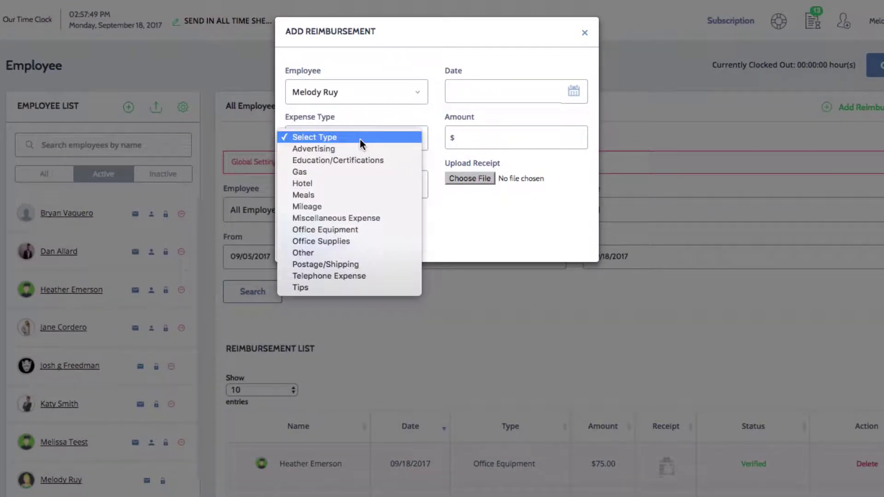
{"action": "left_click", "coordinate": [335, 241]}
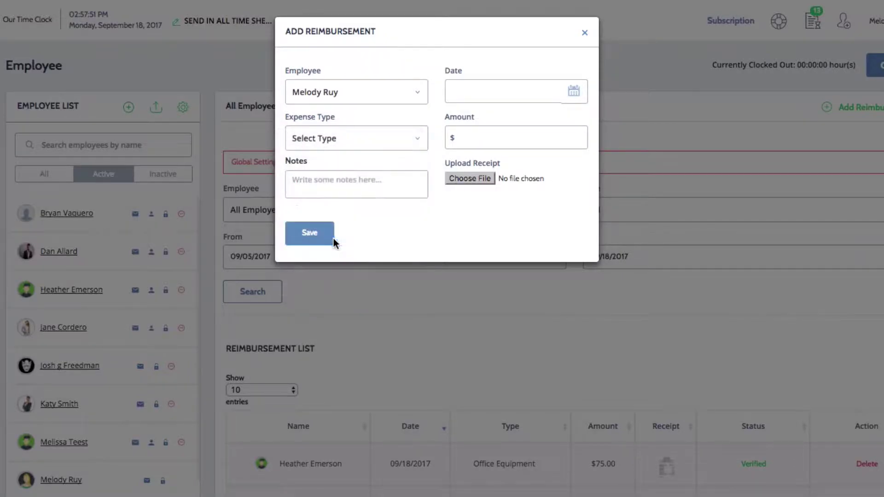
{"action": "left_click", "coordinate": [339, 185]}
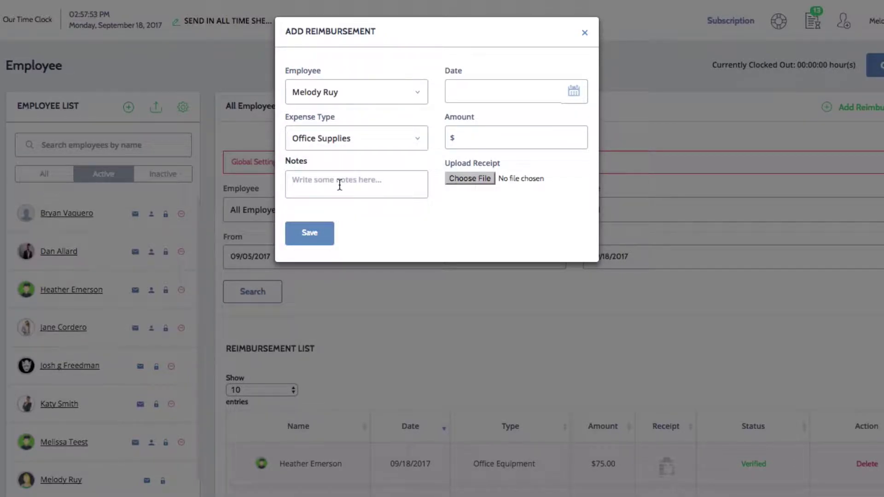
{"action": "type", "text": "a"}
{"action": "type", "text": "Paper"}
{"action": "left_click", "coordinate": [572, 96]}
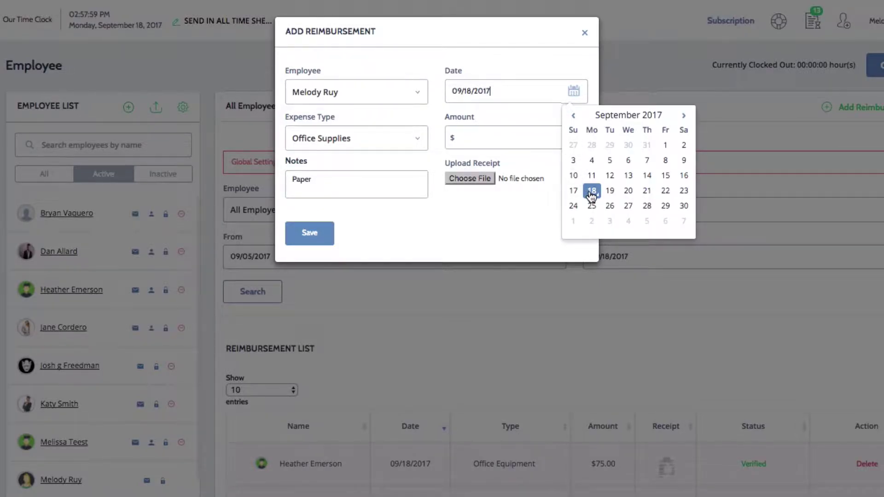
{"action": "left_click", "coordinate": [589, 191]}
{"action": "left_click", "coordinate": [529, 139]}
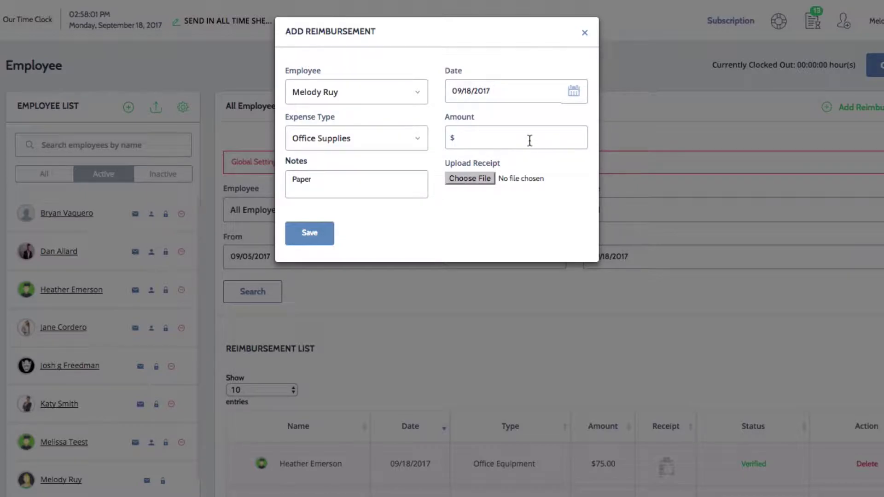
{"action": "type", "text": "20.00"}
Step: Attach Test.JPG as the receipt image for the new reimbursement
{"action": "left_click", "coordinate": [483, 177]}
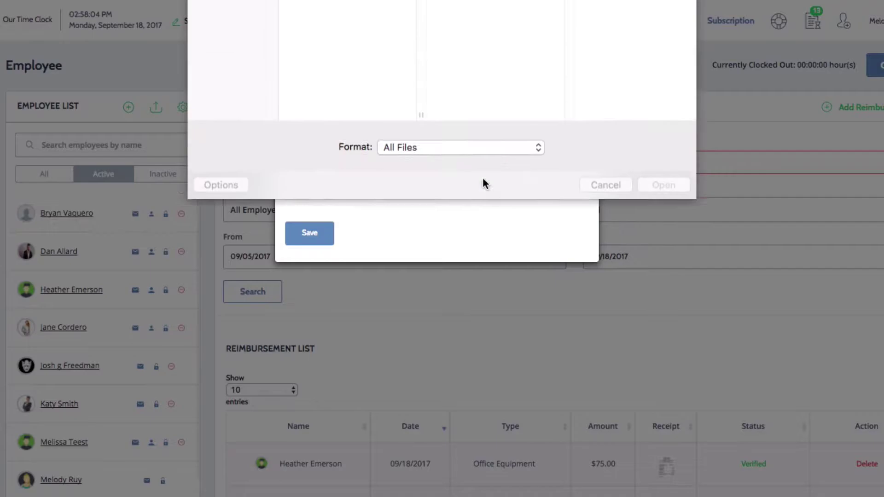
{"action": "double_click", "coordinate": [312, 47]}
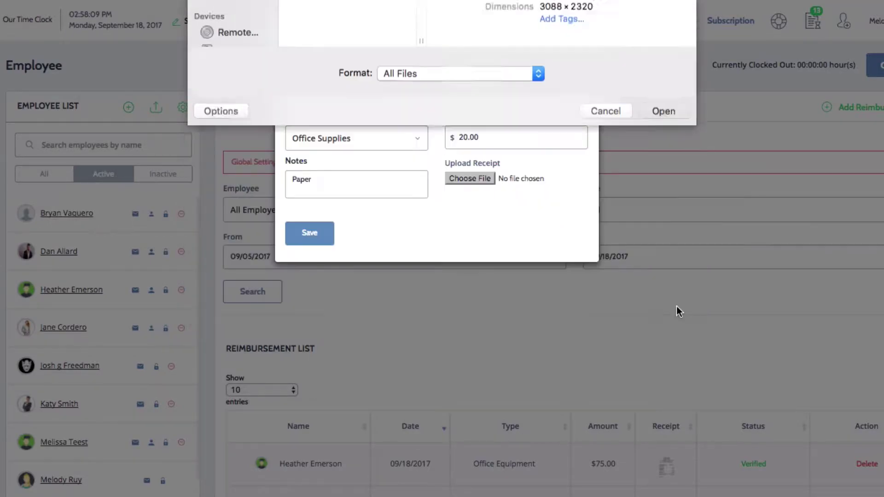